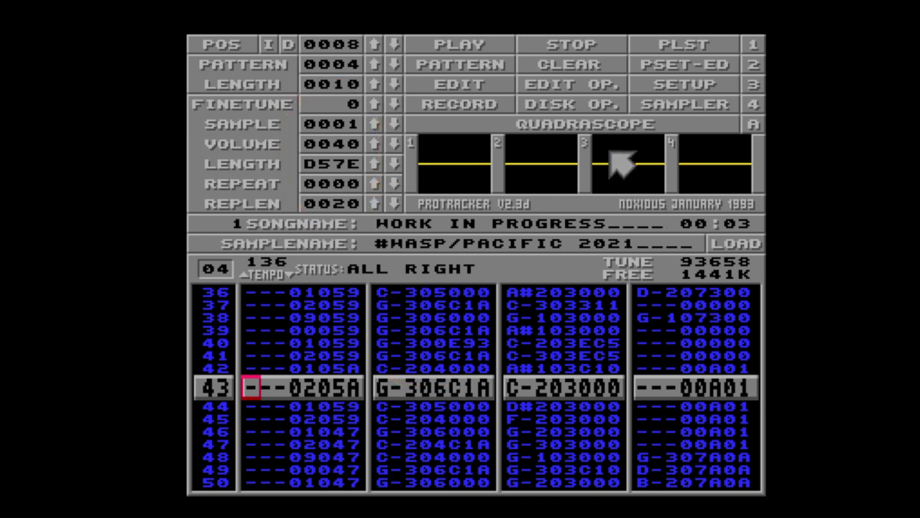
Step: Open the disk operations screen, showing the DF0: path
{"action": "left_click", "coordinate": [591, 108]}
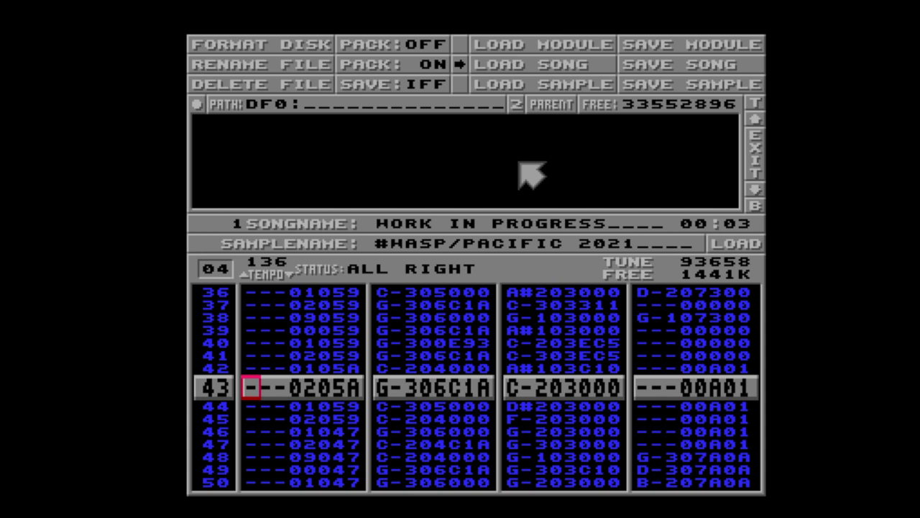
Step: Switch to LOAD SAMPLE, set the path to ST-01:, and list its samples
{"action": "left_click", "coordinate": [459, 84]}
{"action": "left_click", "coordinate": [458, 103]}
{"action": "key", "text": "BackSpace"}
{"action": "key", "text": "BackSpace"}
{"action": "key", "text": "BackSpace"}
{"action": "key", "text": "BackSpace"}
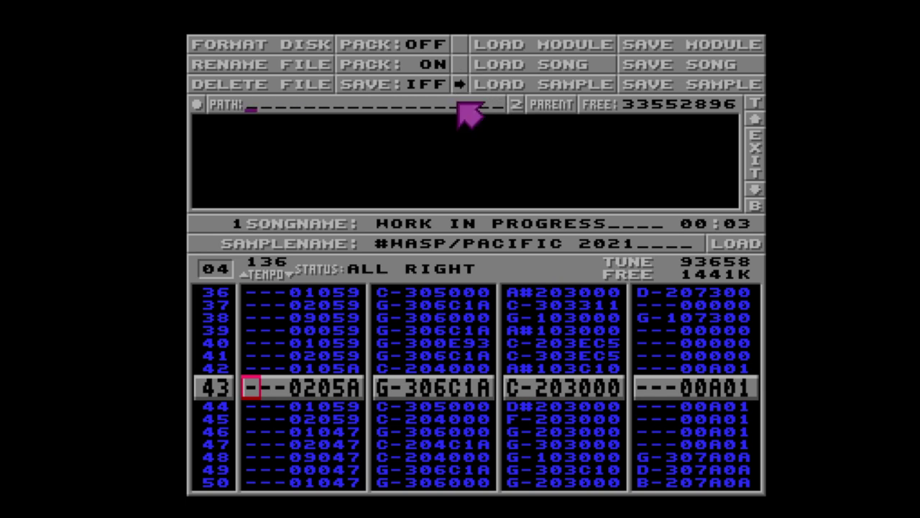
{"action": "type", "text": "ST-01:"}
{"action": "key", "text": "Return"}
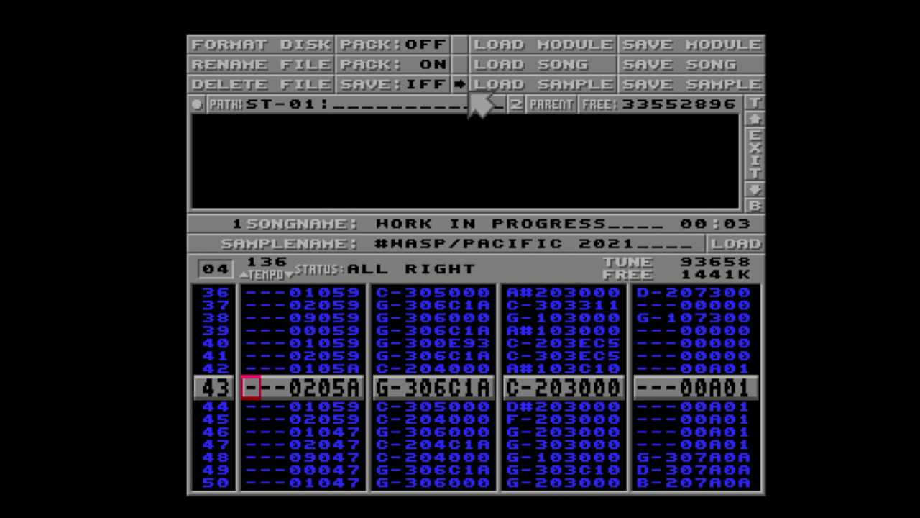
{"action": "left_click", "coordinate": [491, 92]}
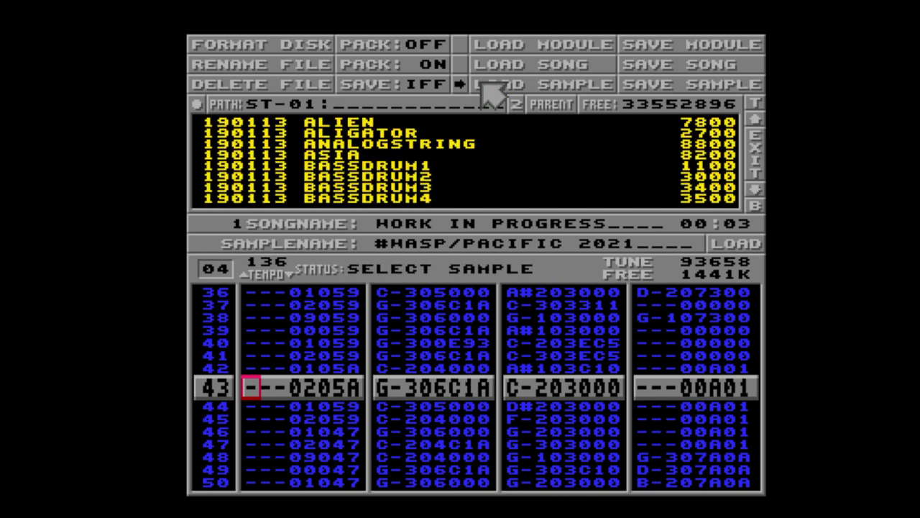
Step: Cycle through the drives back to DF0: and close the disk operations screen
{"action": "left_click", "coordinate": [195, 104]}
{"action": "left_click", "coordinate": [196, 104]}
{"action": "left_click", "coordinate": [196, 104]}
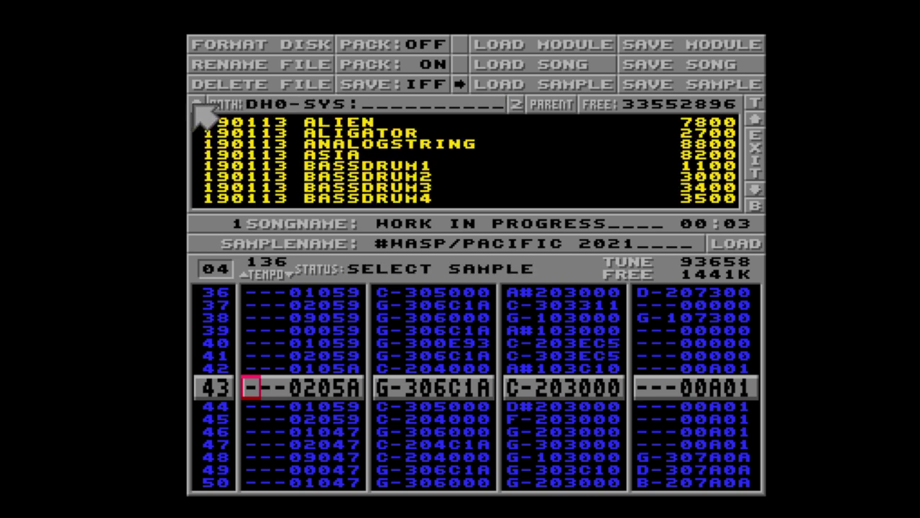
{"action": "left_click", "coordinate": [197, 105]}
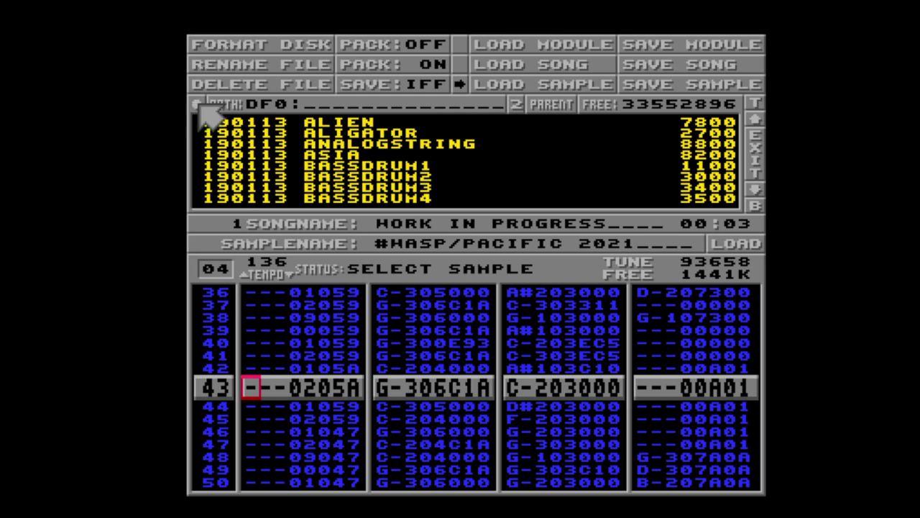
{"action": "left_click", "coordinate": [758, 160]}
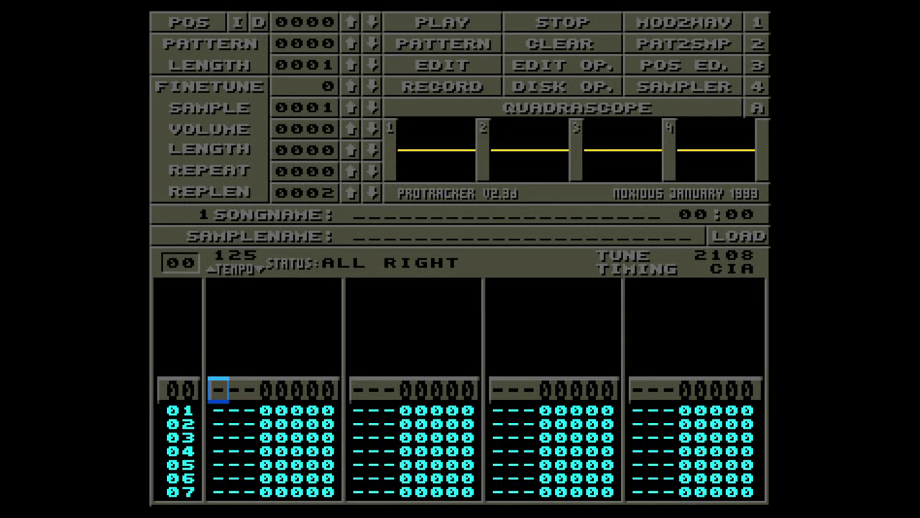
Step: Open the sampler's sampling panel and, after trying RIGHT and MIX, set input to LEFT only
{"action": "left_click", "coordinate": [672, 84]}
{"action": "left_click", "coordinate": [548, 474]}
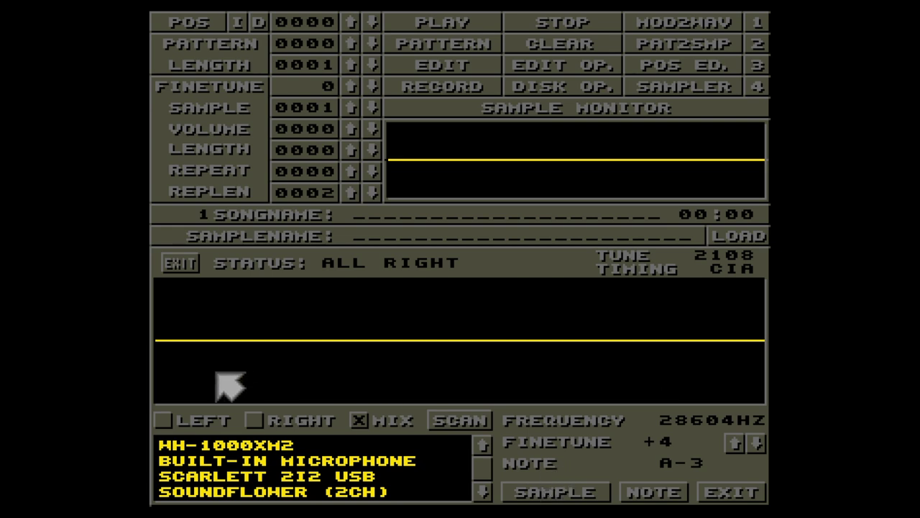
{"action": "left_click", "coordinate": [165, 420]}
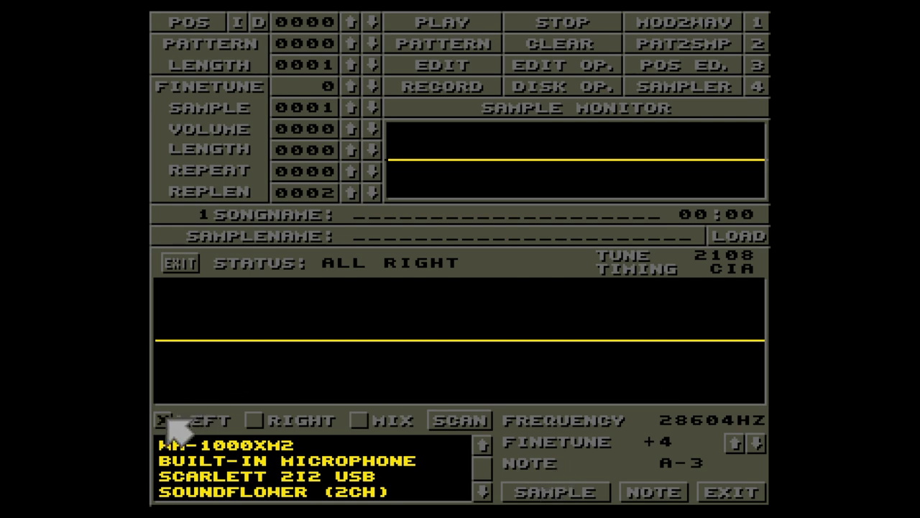
{"action": "left_click", "coordinate": [254, 422]}
{"action": "left_click", "coordinate": [361, 422]}
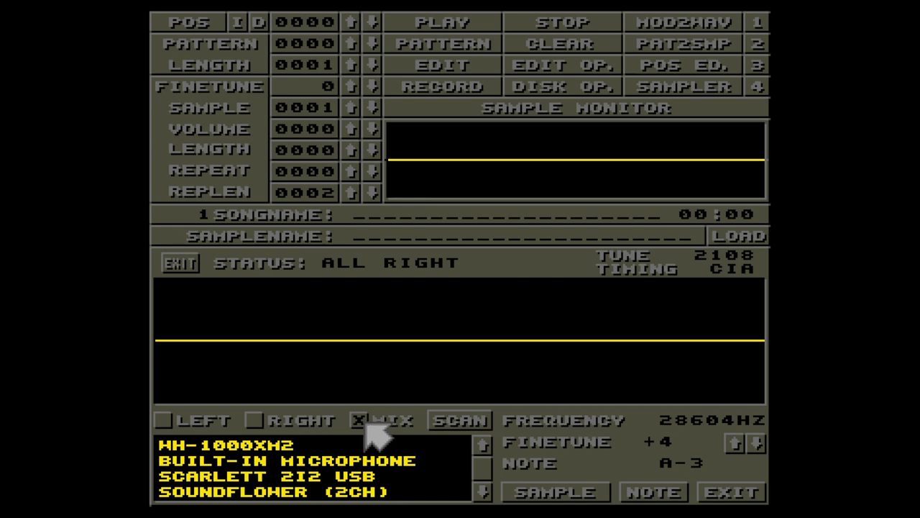
{"action": "left_click", "coordinate": [165, 420]}
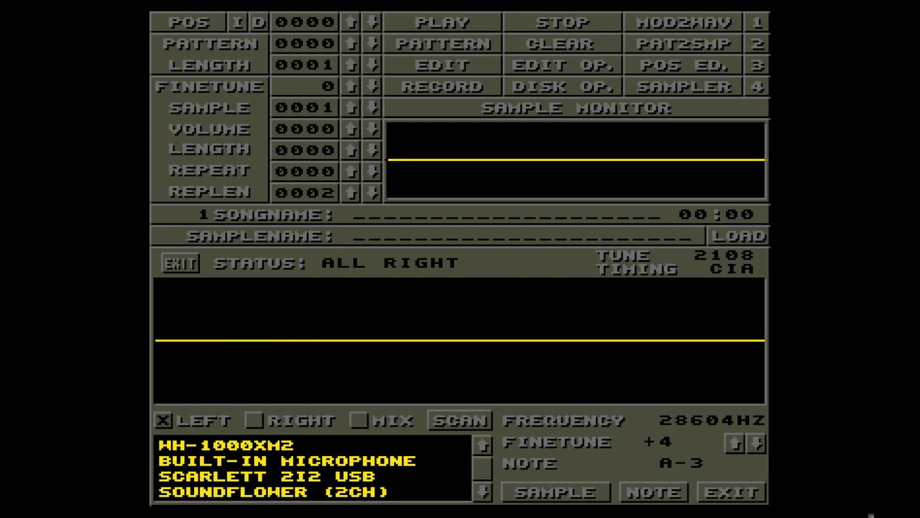
Step: Record sample 01, enter an A-3 note on row 00 of channel 1, and reopen the sampling panel
{"action": "left_click", "coordinate": [597, 502]}
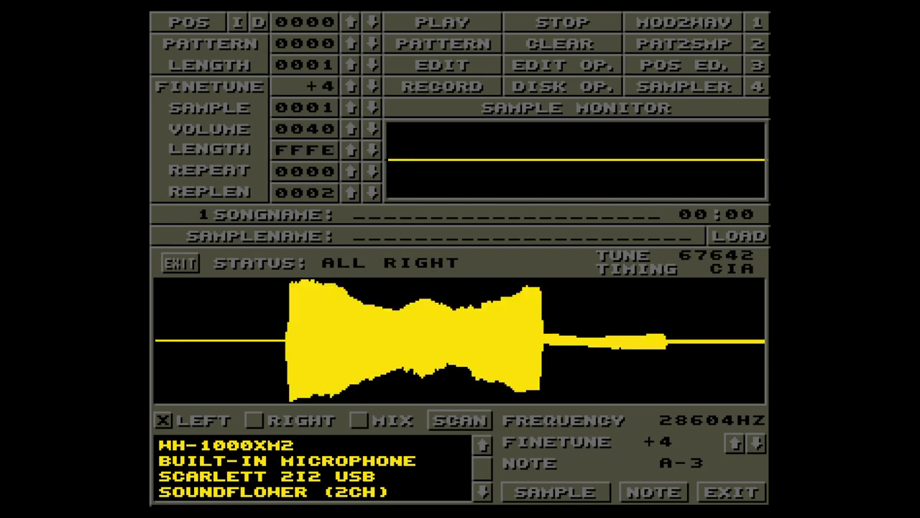
{"action": "left_click", "coordinate": [189, 263]}
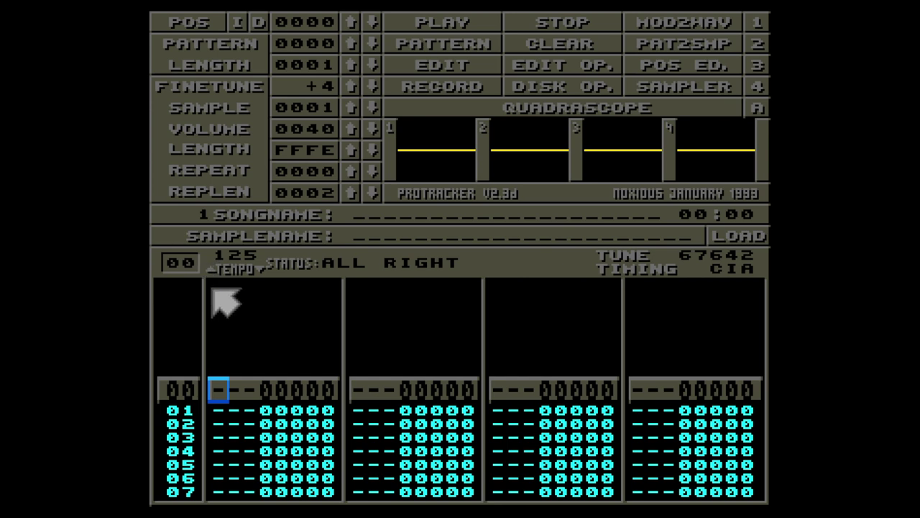
{"action": "key", "text": "y"}
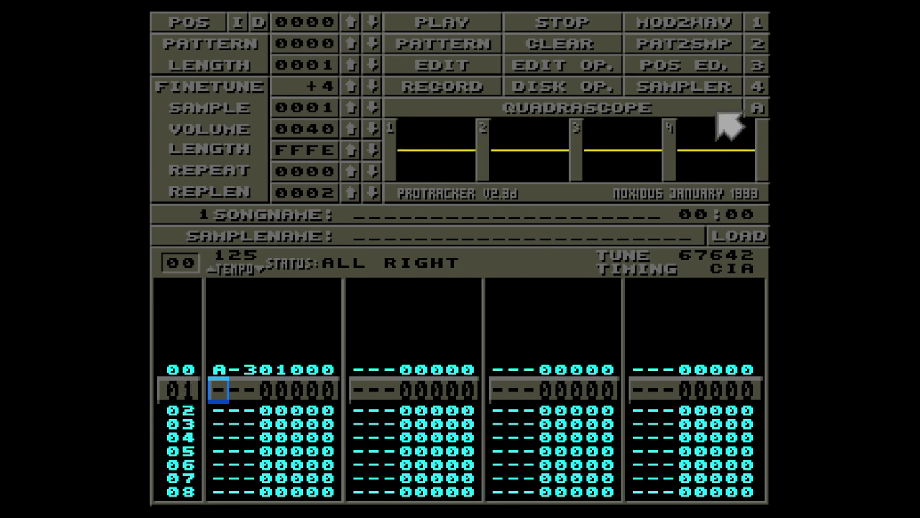
{"action": "left_click", "coordinate": [701, 86]}
{"action": "left_click", "coordinate": [536, 476]}
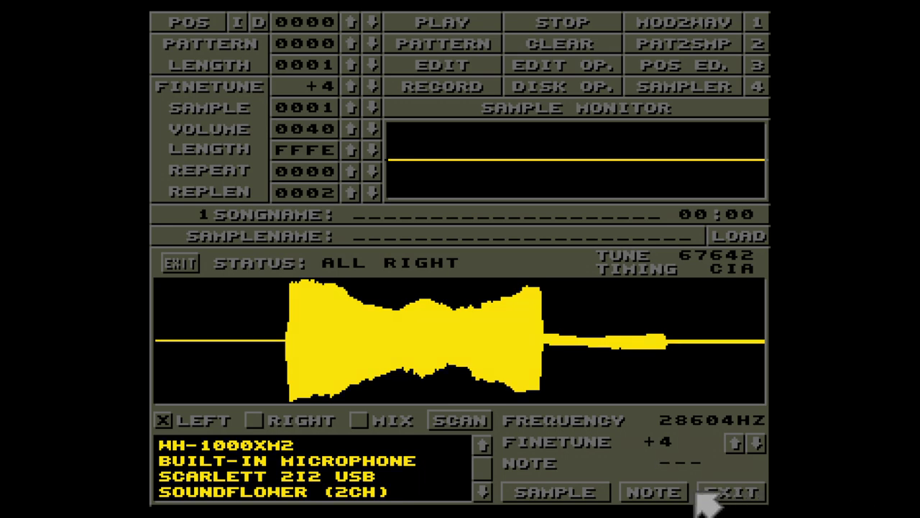
{"action": "left_click", "coordinate": [672, 492]}
Step: Set the sampling note to F-3, then enter F-3 notes for samples 02 and 03 on rows 01–02
{"action": "key", "text": "r"}
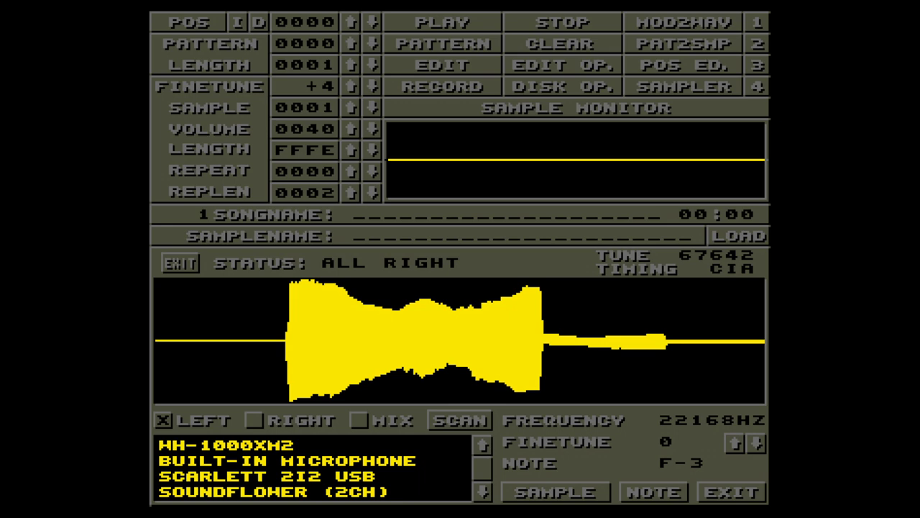
{"action": "left_click", "coordinate": [182, 265]}
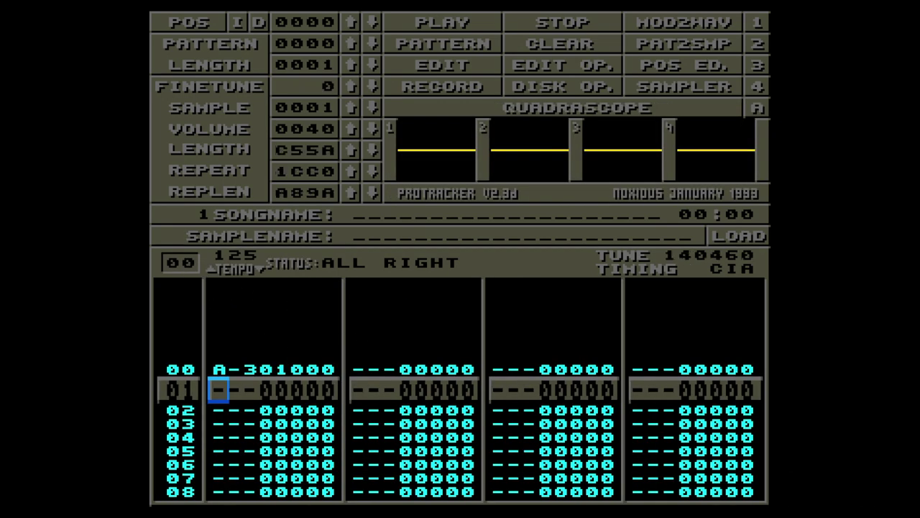
{"action": "left_click", "coordinate": [351, 108]}
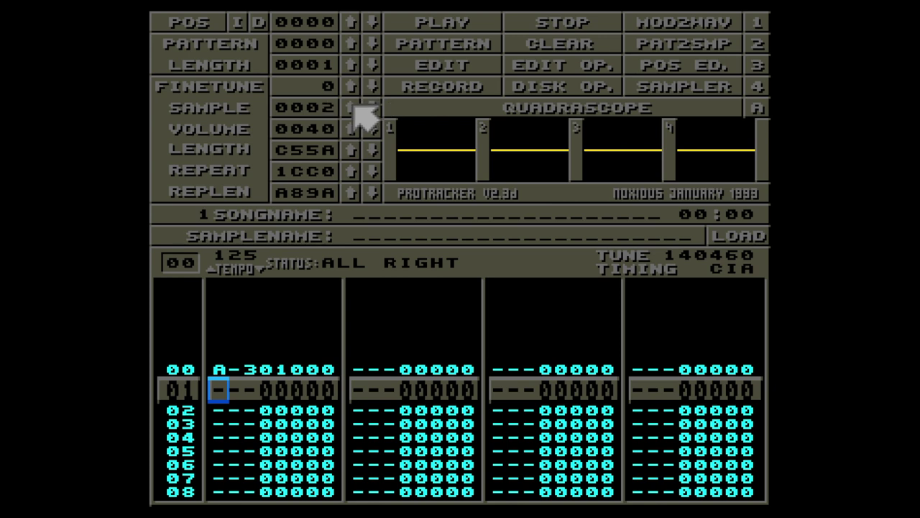
{"action": "key", "text": "r"}
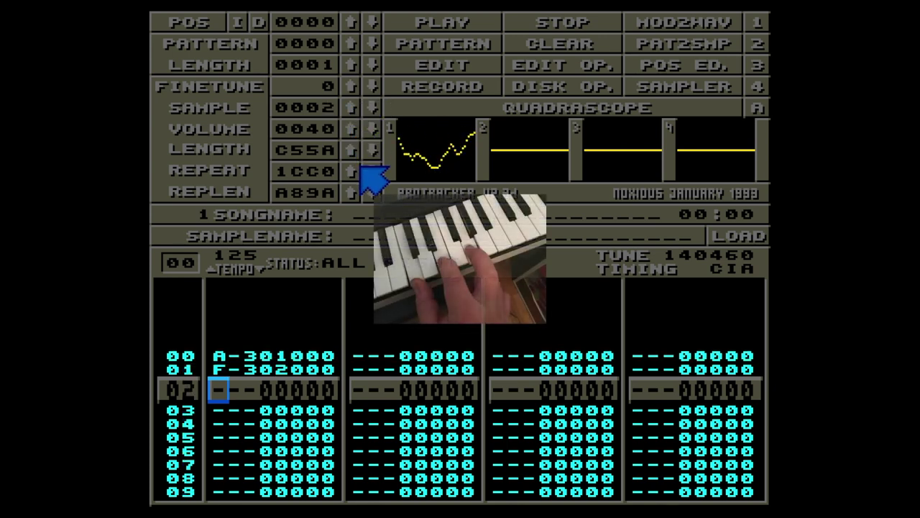
{"action": "left_click", "coordinate": [353, 110]}
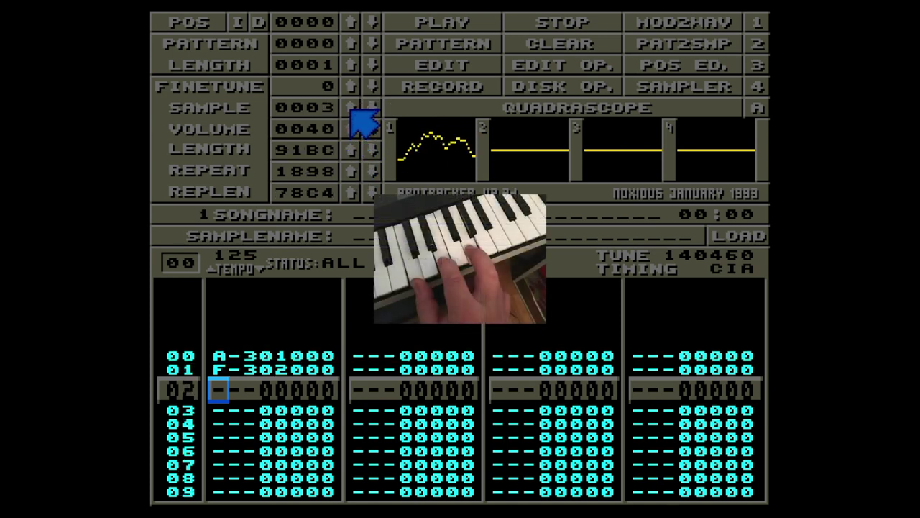
{"action": "key", "text": "r"}
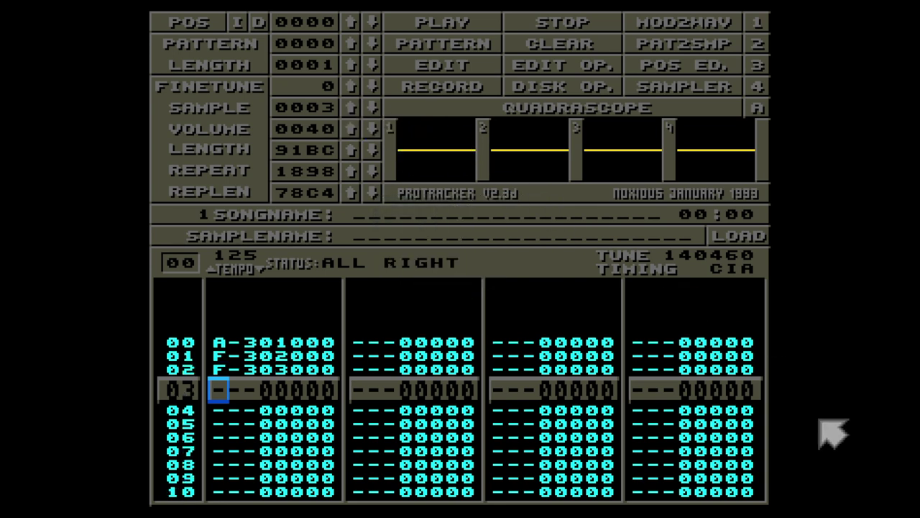
Step: Reopen the sampling panel and set the sampling note to C-3, giving 16574Hz
{"action": "left_click", "coordinate": [668, 89]}
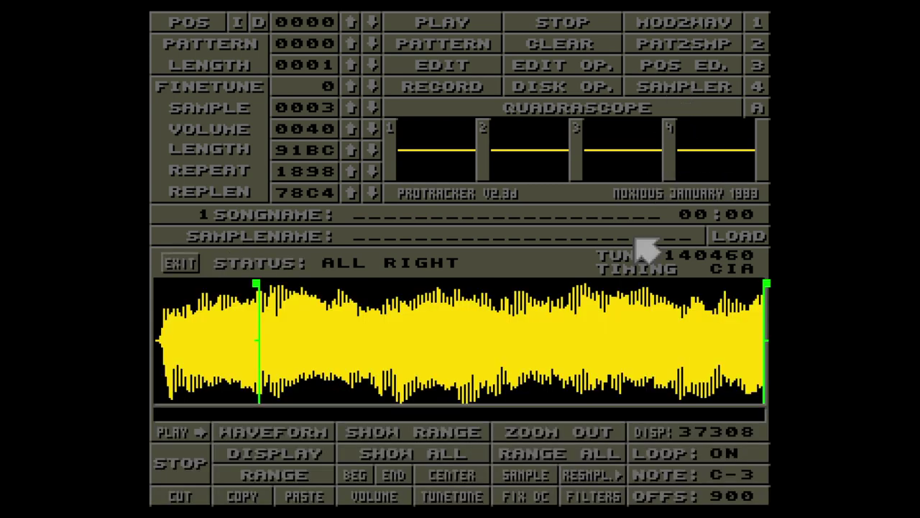
{"action": "left_click", "coordinate": [548, 479]}
{"action": "left_click", "coordinate": [654, 490]}
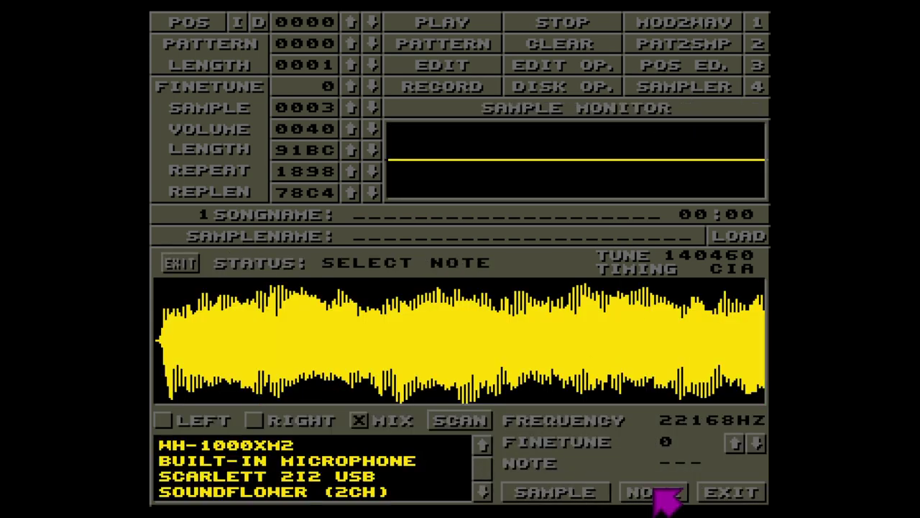
{"action": "key", "text": "q"}
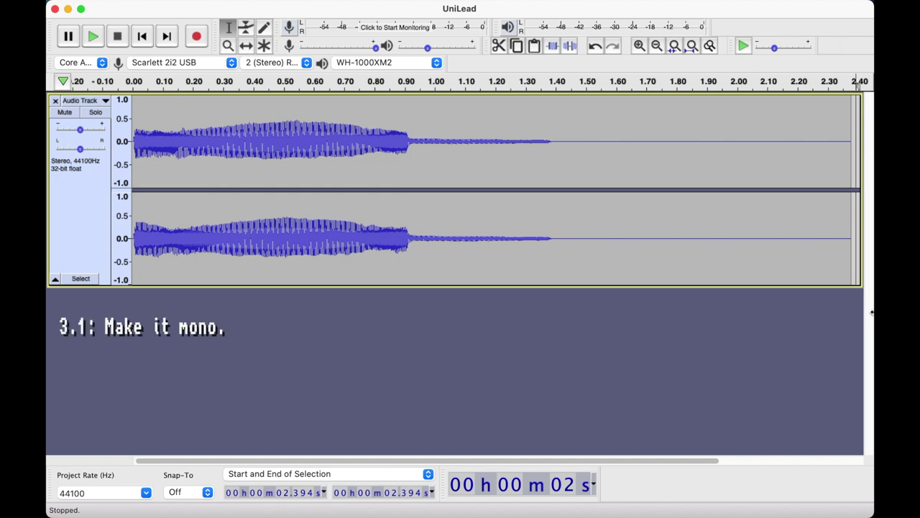
Step: Split the UniLead stereo track and delete the Right channel track
{"action": "left_click", "coordinate": [88, 101]}
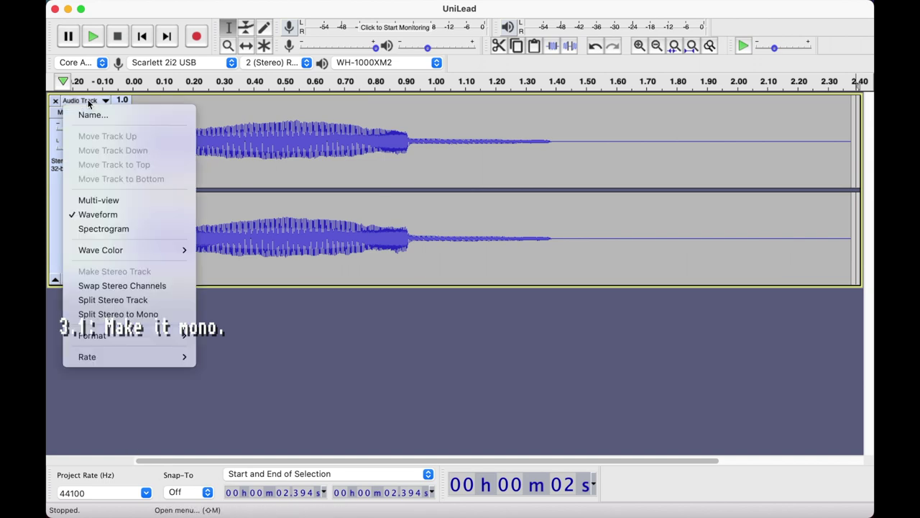
{"action": "left_click", "coordinate": [109, 300]}
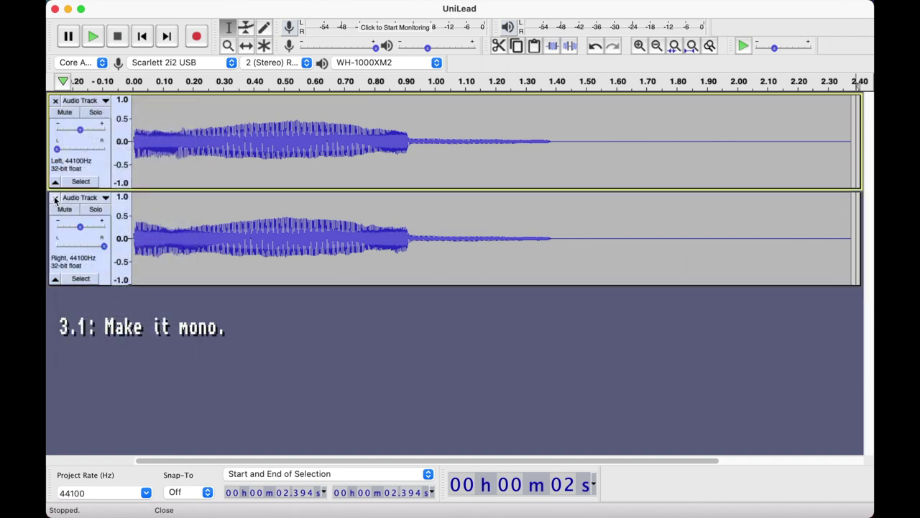
{"action": "left_click", "coordinate": [55, 198]}
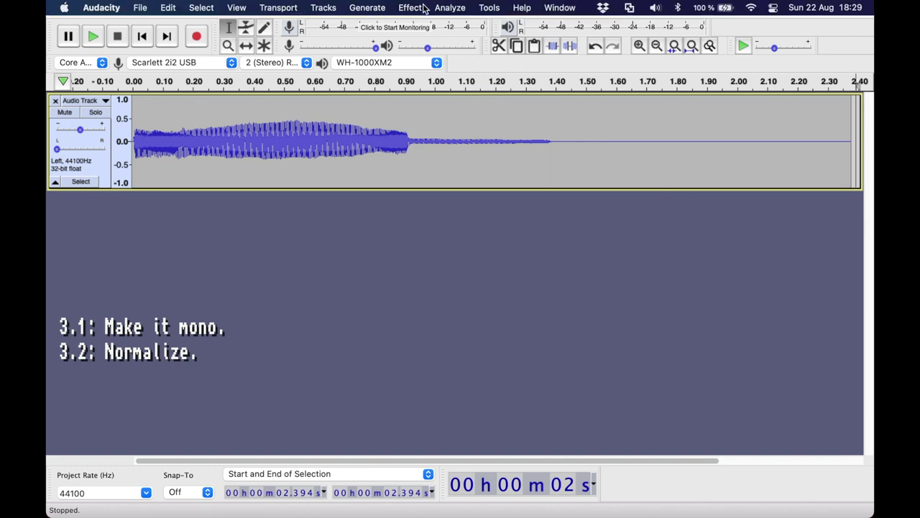
Step: Apply Effect > Normalize to the mono track with peak amplitude -0.0 dB
{"action": "left_click", "coordinate": [421, 8]}
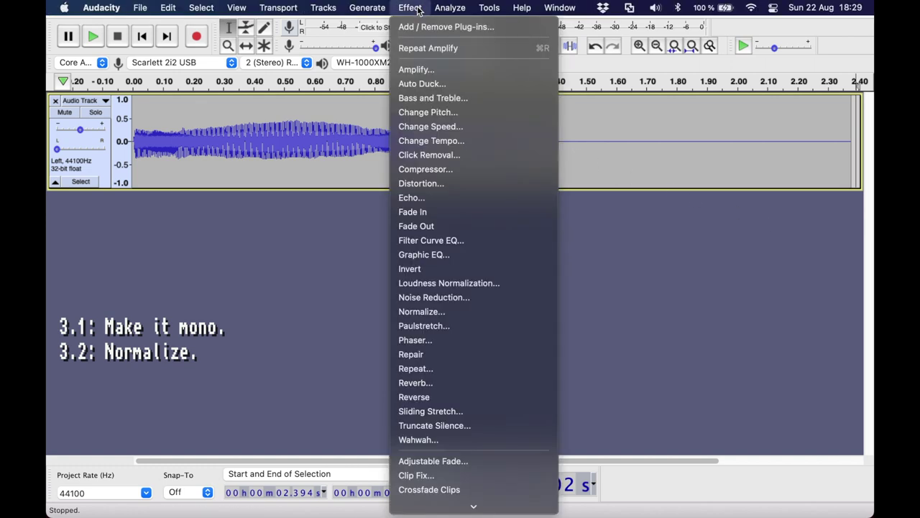
{"action": "left_click", "coordinate": [441, 312]}
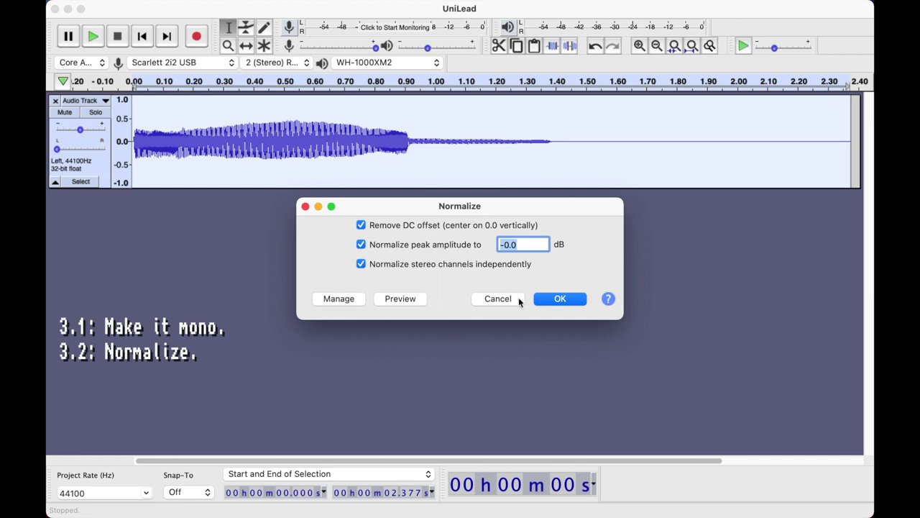
{"action": "left_click", "coordinate": [561, 300]}
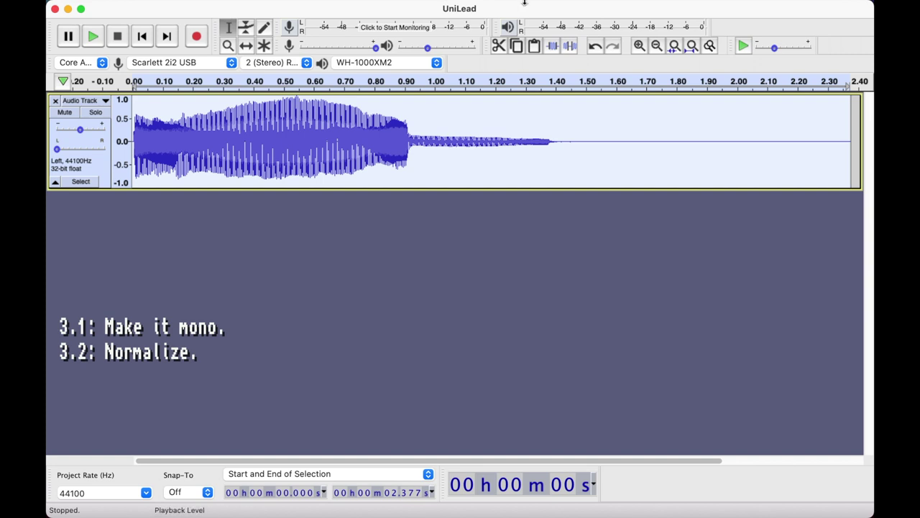
{"action": "left_click", "coordinate": [410, 8]}
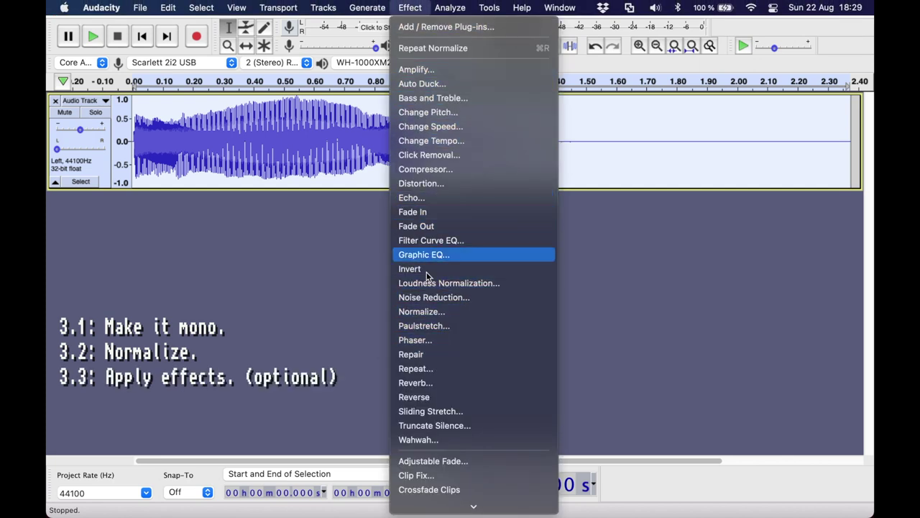
Step: Play the sound, then export it as UniLead.wav, 16-bit WAV, into Mycoolsamples
{"action": "left_click", "coordinate": [351, 377]}
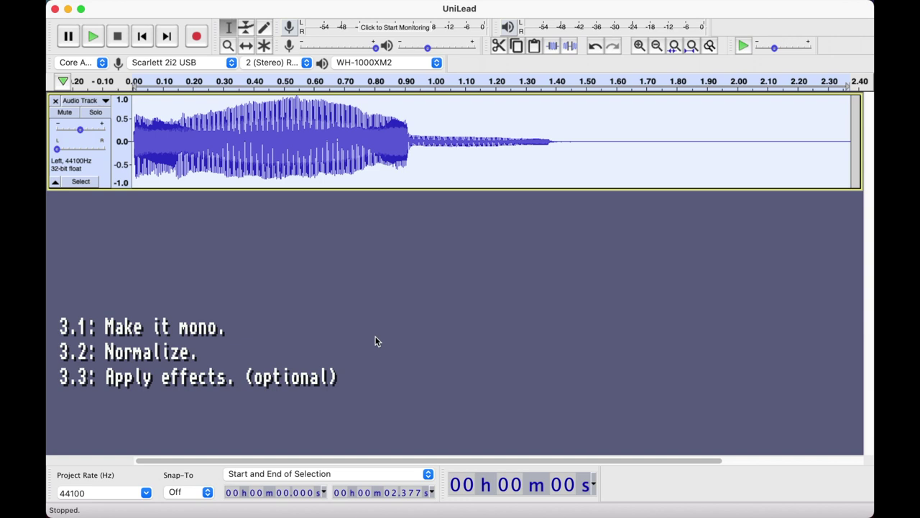
{"action": "key", "text": "space"}
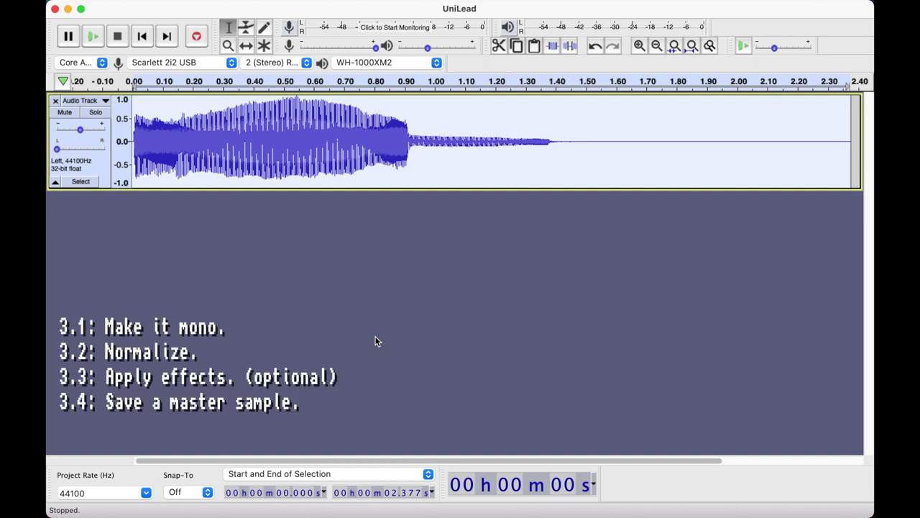
{"action": "key", "text": "super+shift+e"}
{"action": "key", "text": "Return"}
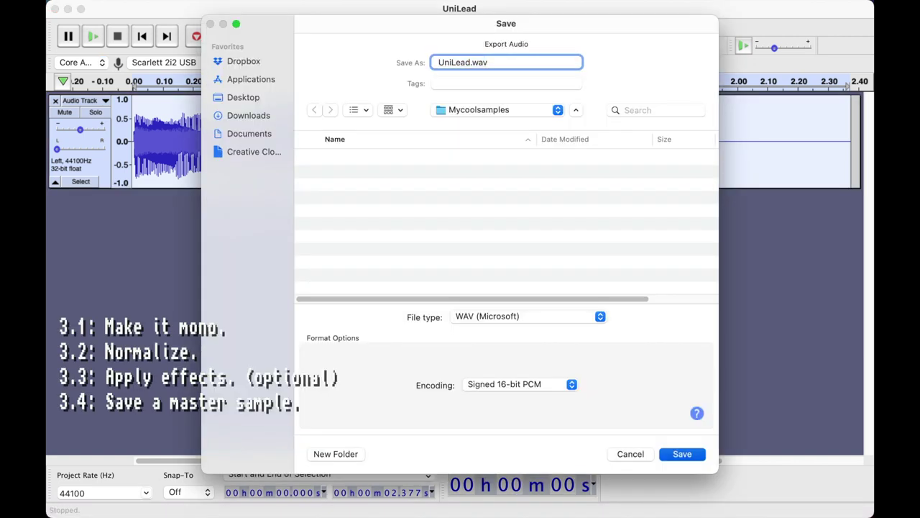
{"action": "key", "text": "Return"}
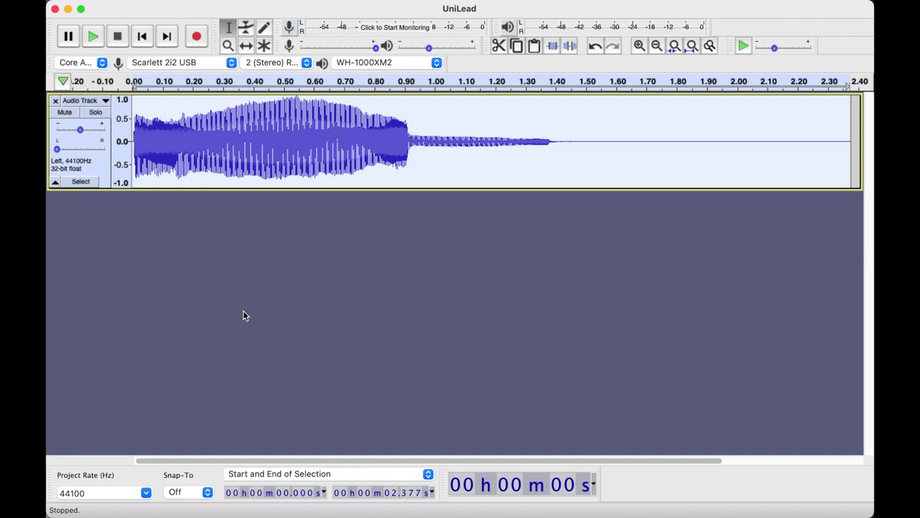
Step: Inspect the Project Rate list and close it, leaving the rate at 44100Hz
{"action": "left_click", "coordinate": [146, 493]}
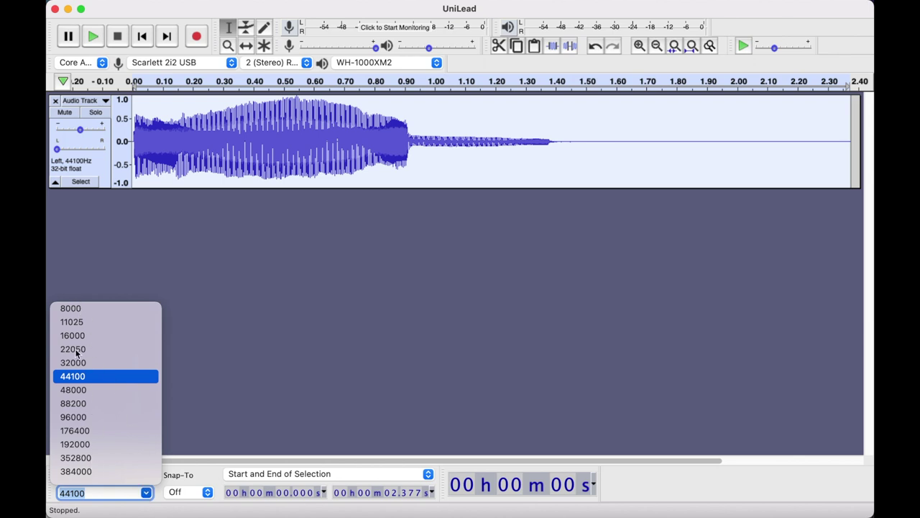
{"action": "left_click", "coordinate": [88, 296]}
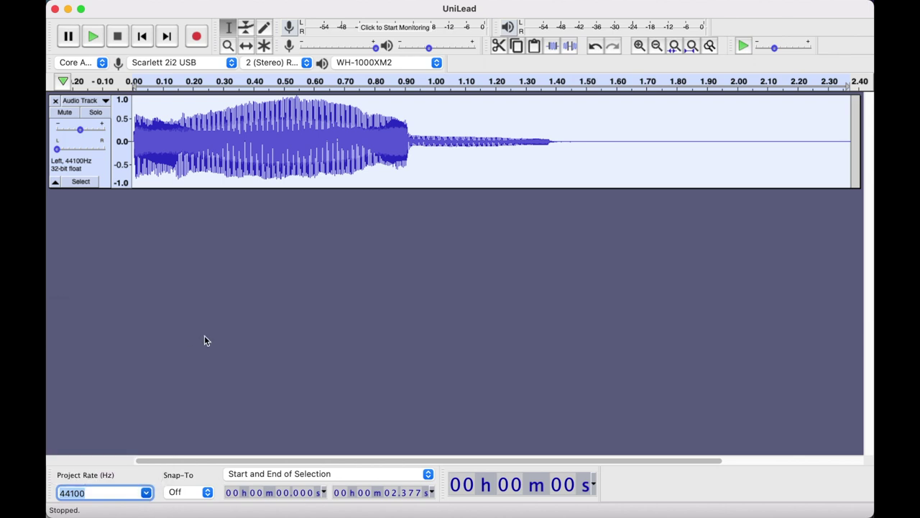
{"action": "left_click", "coordinate": [446, 335]}
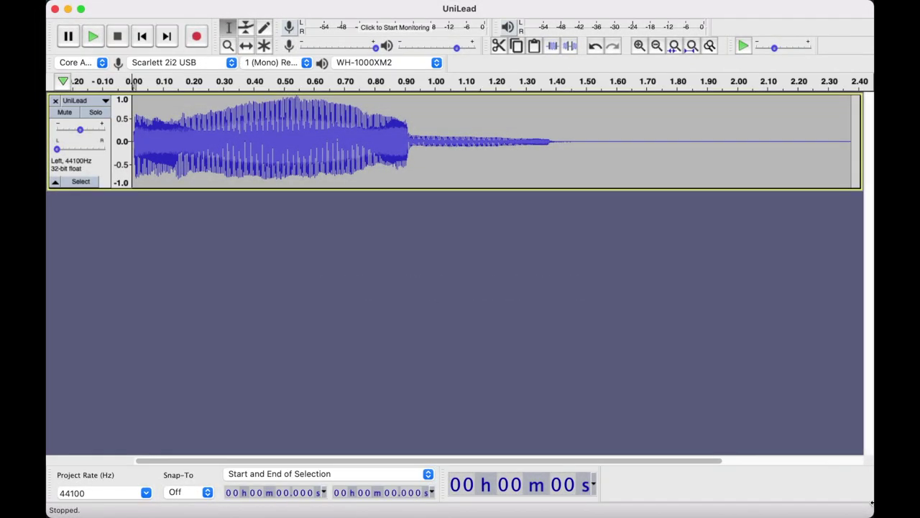
Step: Select the Project Rate value 44100 so it can be replaced
{"action": "left_click", "coordinate": [115, 490]}
Step: Set the project rate to 16574 Hz and preview the sound
{"action": "type", "text": "16"}
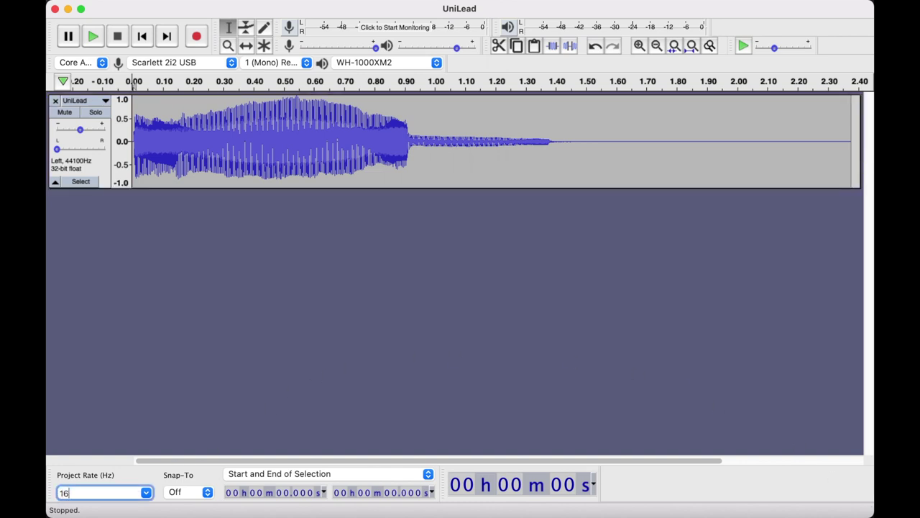
{"action": "type", "text": "574"}
{"action": "left_click", "coordinate": [140, 435]}
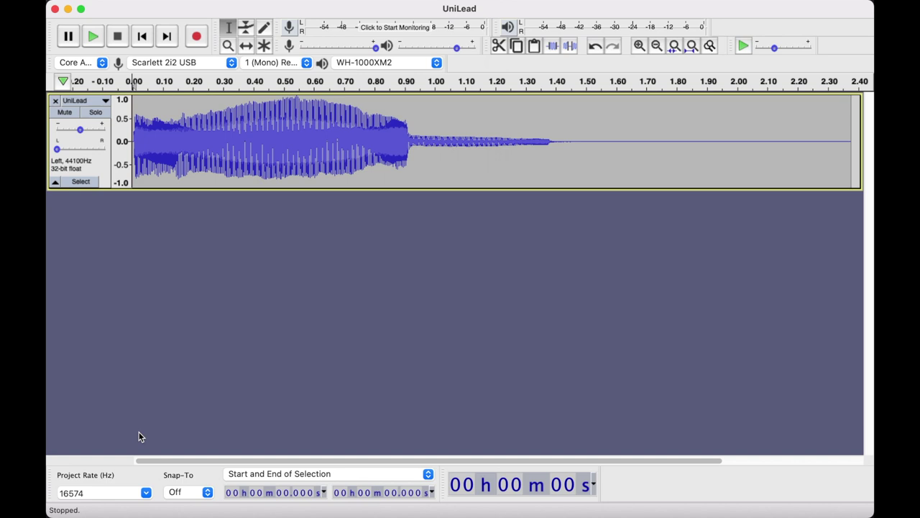
{"action": "key", "text": "space"}
Step: Export UniLead.iff as other uncompressed file, Amiga IFF header, signed 8-bit PCM
{"action": "key", "text": "super+shift+e"}
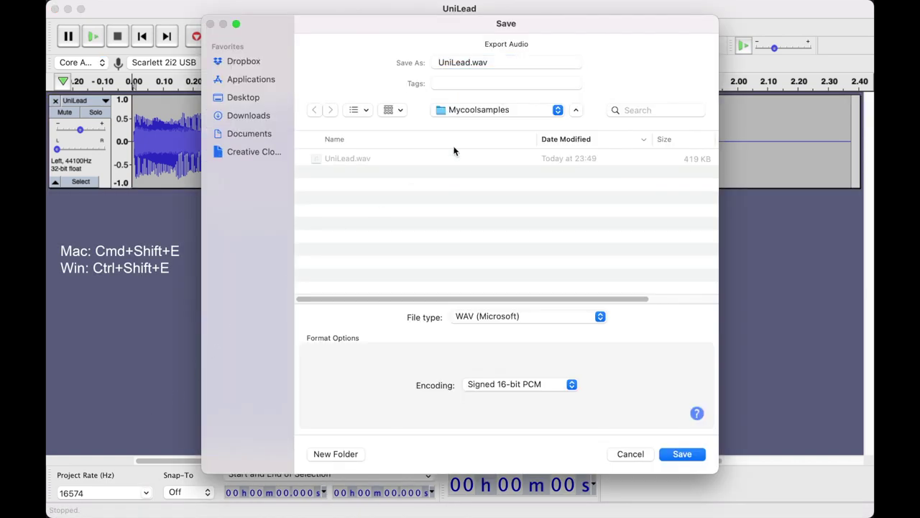
{"action": "left_click", "coordinate": [539, 316]}
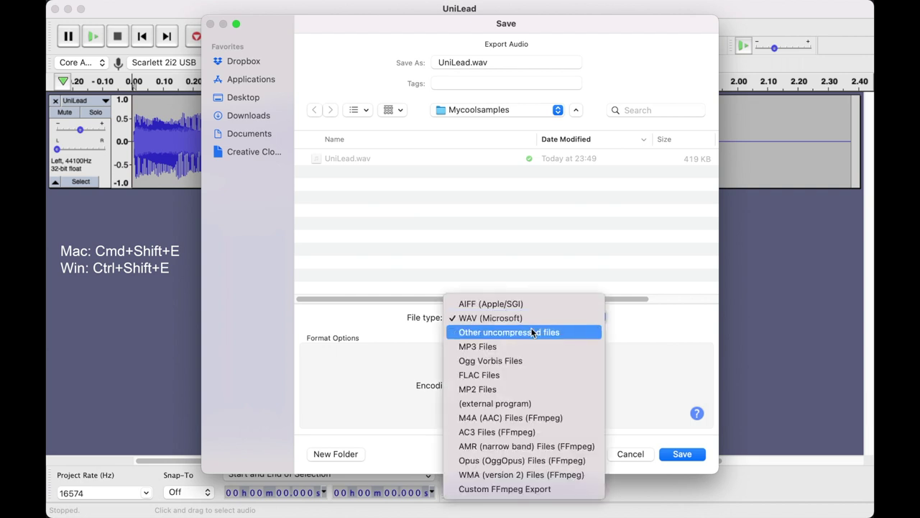
{"action": "left_click", "coordinate": [532, 332]}
{"action": "left_click", "coordinate": [529, 375]}
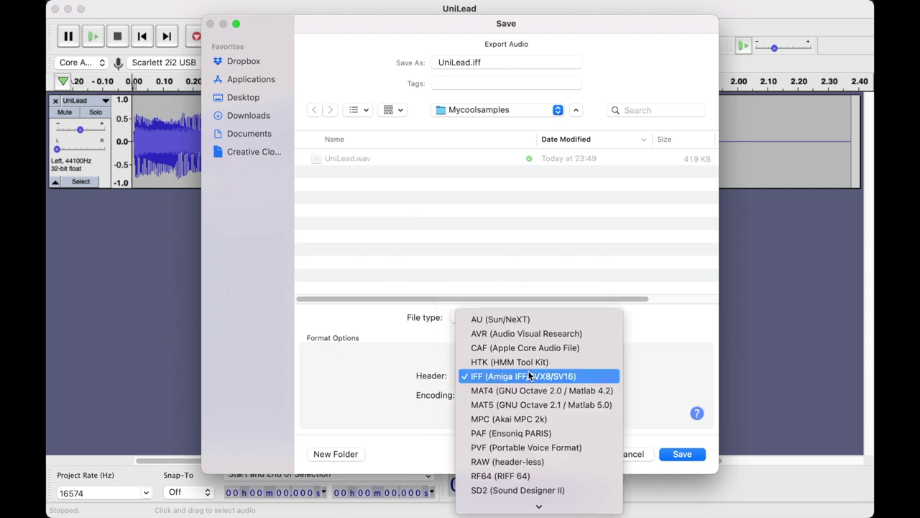
{"action": "left_click", "coordinate": [531, 376]}
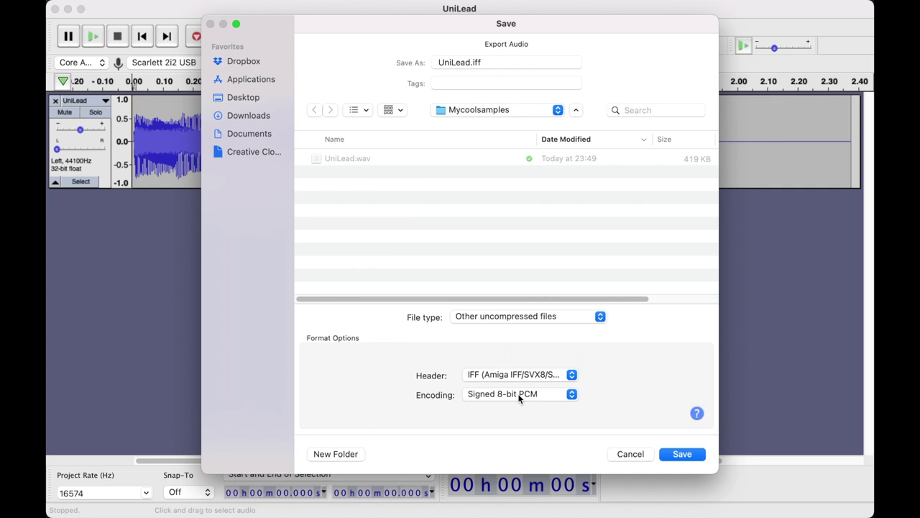
{"action": "left_click", "coordinate": [519, 398]}
{"action": "left_click", "coordinate": [524, 394]}
{"action": "left_click", "coordinate": [685, 454]}
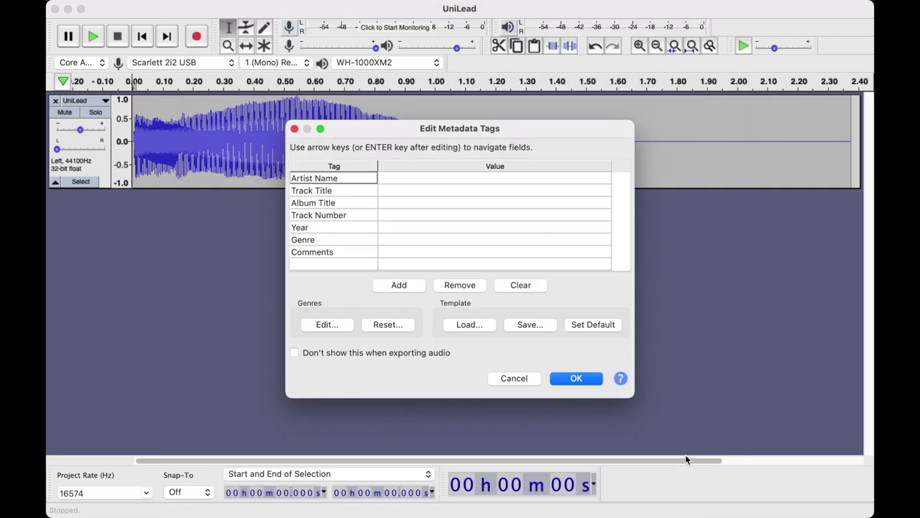
{"action": "left_click", "coordinate": [586, 381]}
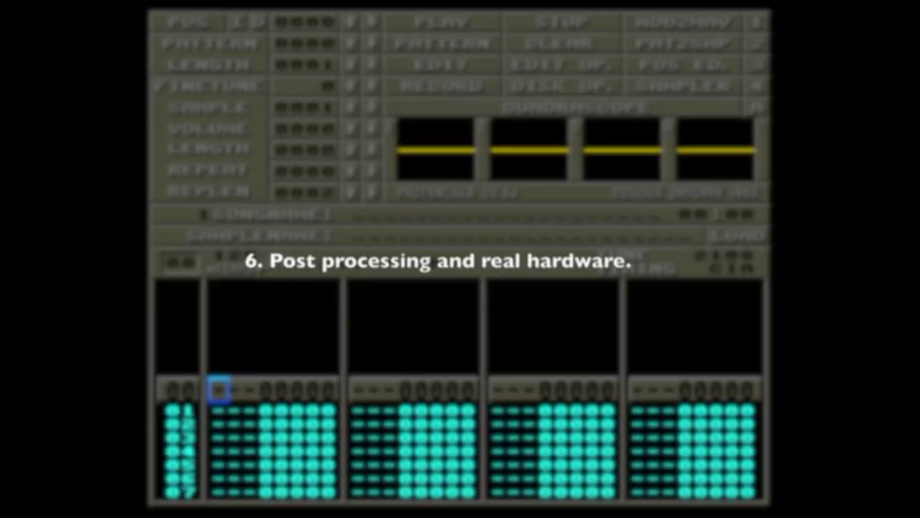
Step: Open ProTracker's disk operations to browse the sample folder for loading
{"action": "left_click", "coordinate": [583, 94]}
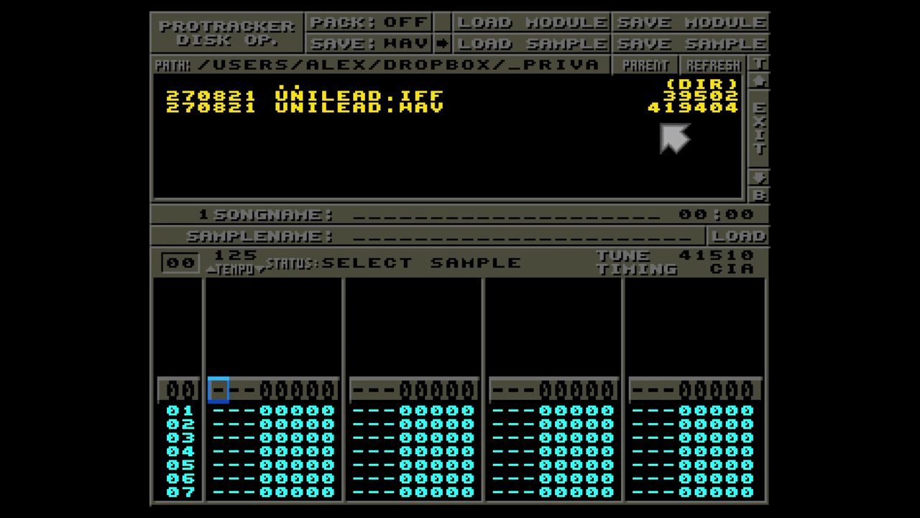
Step: Load UNILEAD.IFF into sample 01, raise its volume, and turn looping on in the sampler
{"action": "left_click", "coordinate": [761, 135]}
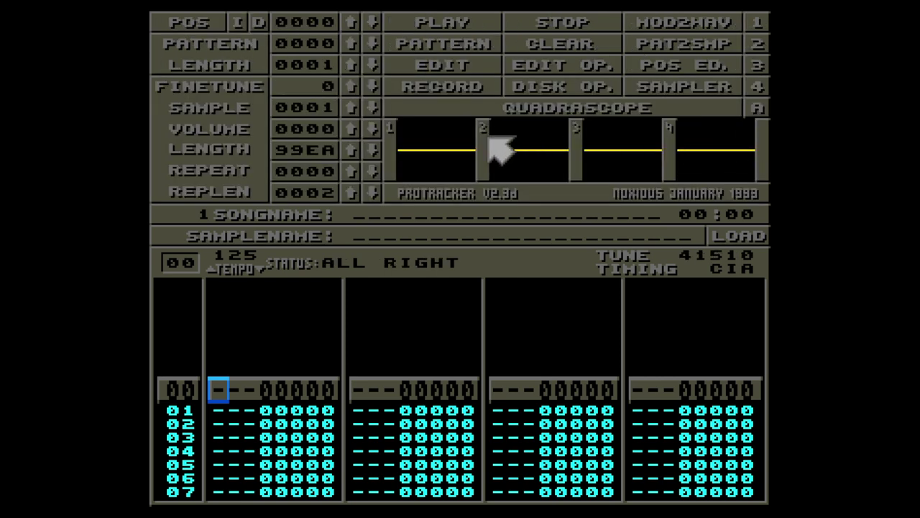
{"action": "left_click", "coordinate": [352, 129]}
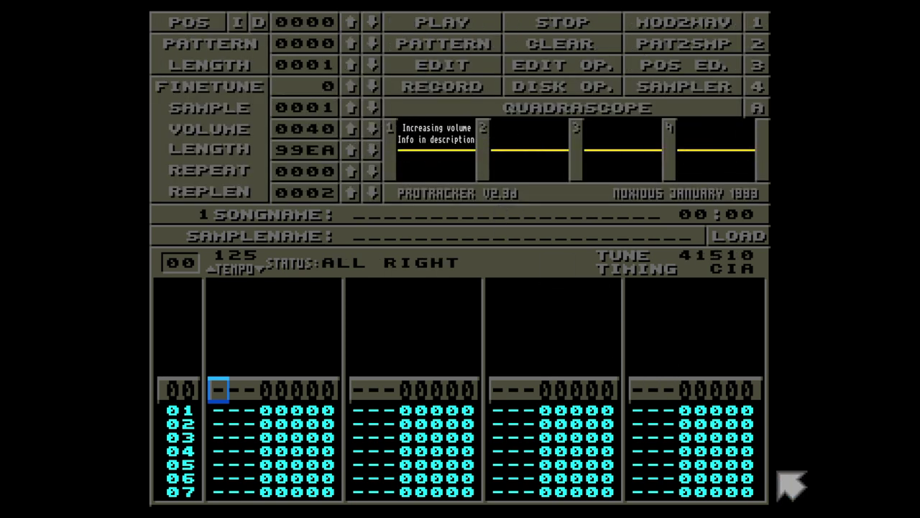
{"action": "left_click", "coordinate": [699, 89]}
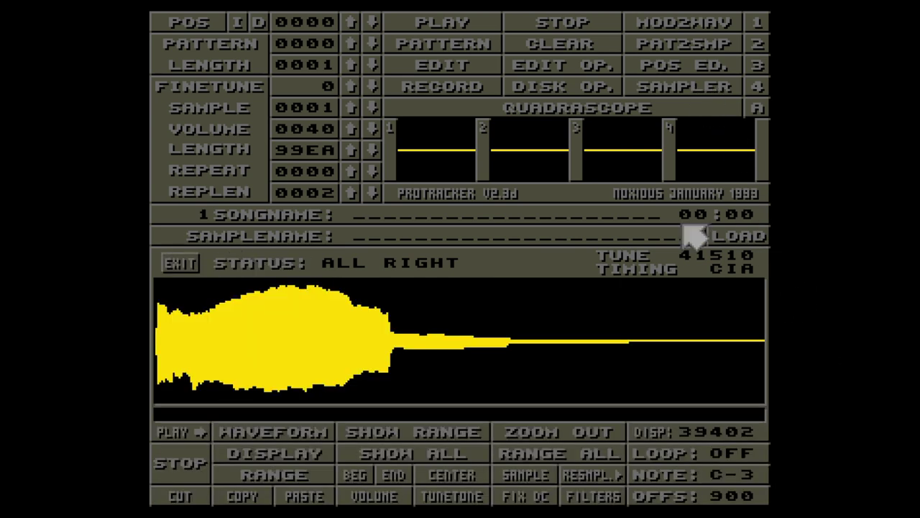
{"action": "left_click", "coordinate": [691, 453]}
Step: Drag the loop markers around the sustain (repeat 2058, replen 1390) and select the tail after the loop
{"action": "left_click_drag", "start_coordinate": [769, 285], "coordinate": [365, 298]}
{"action": "left_click_drag", "start_coordinate": [157, 285], "coordinate": [293, 285]}
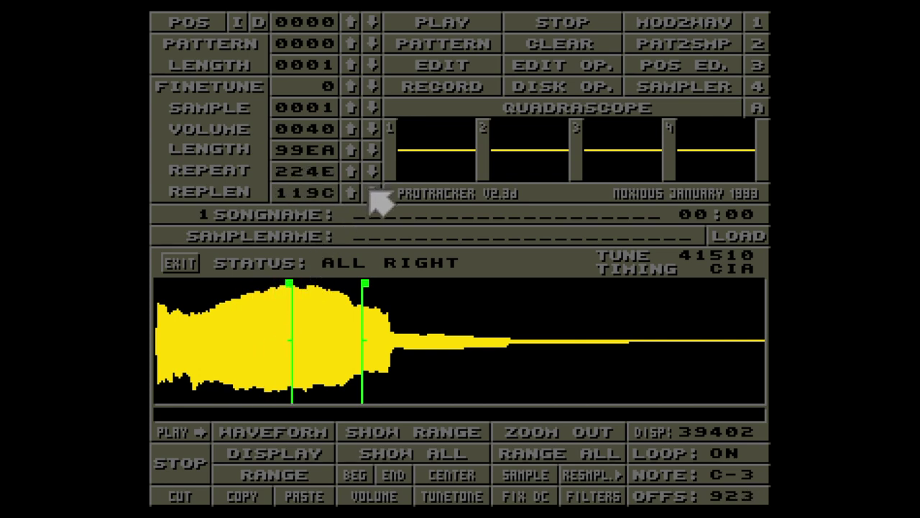
{"action": "mouse_move", "coordinate": [291, 285]}
{"action": "left_mouse_down"}
{"action": "mouse_move", "coordinate": [275, 286]}
{"action": "mouse_move", "coordinate": [284, 289]}
{"action": "left_mouse_up"}
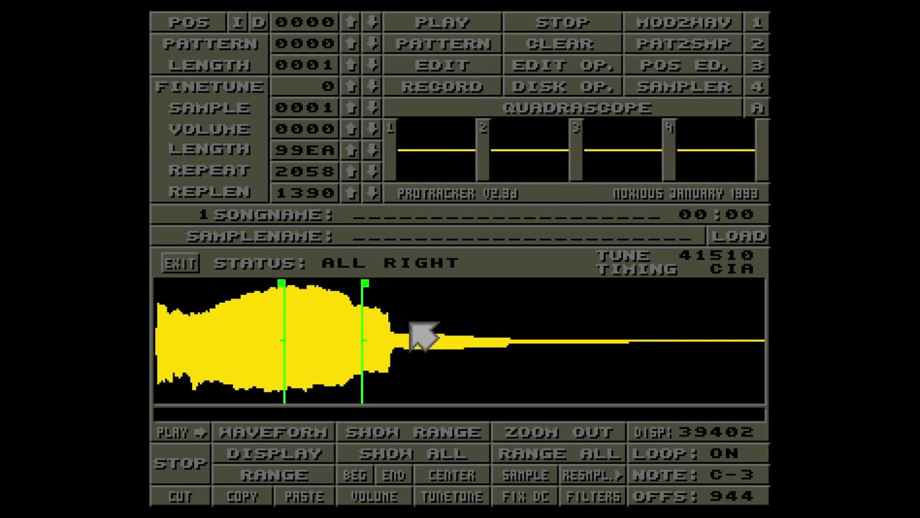
{"action": "left_click_drag", "start_coordinate": [365, 323], "coordinate": [770, 329]}
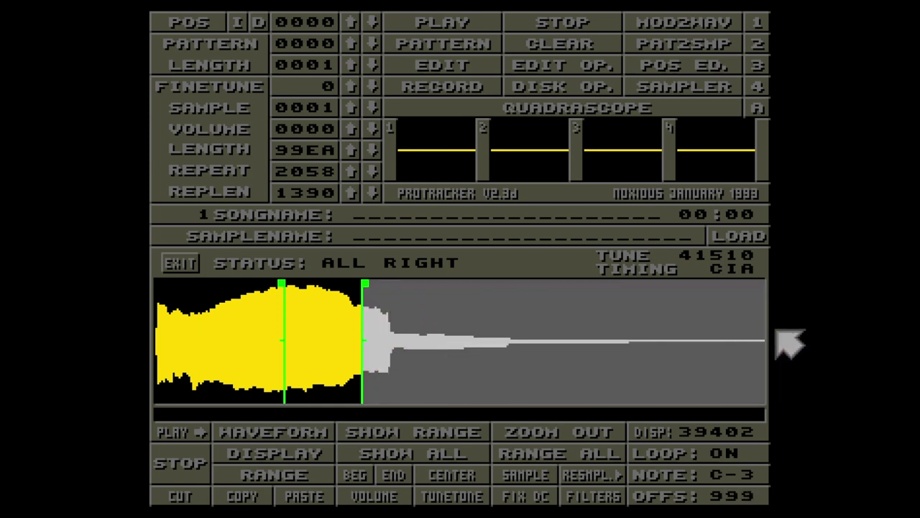
{"action": "left_click", "coordinate": [714, 341]}
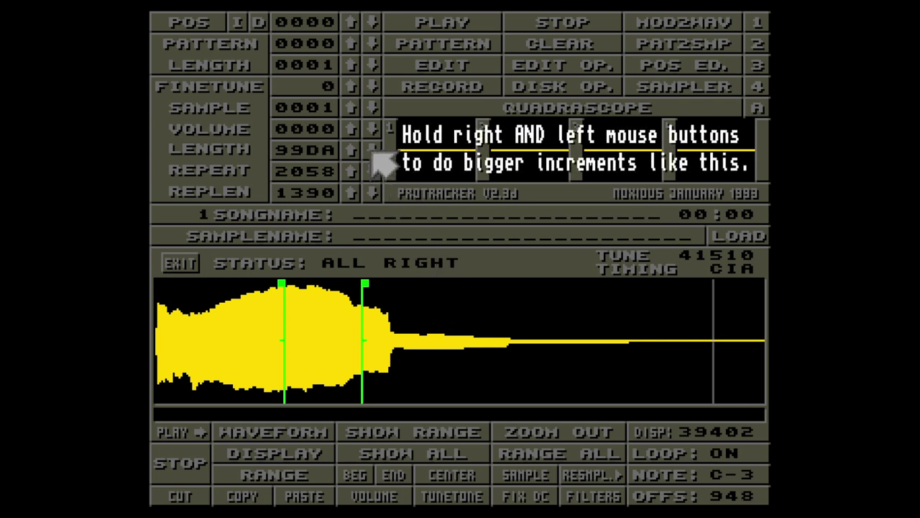
Step: Shorten sample 01's length to 33E8 so it ends exactly at the loop end
{"action": "left_click_drag", "start_coordinate": [372, 152], "coordinate": [372, 153]}
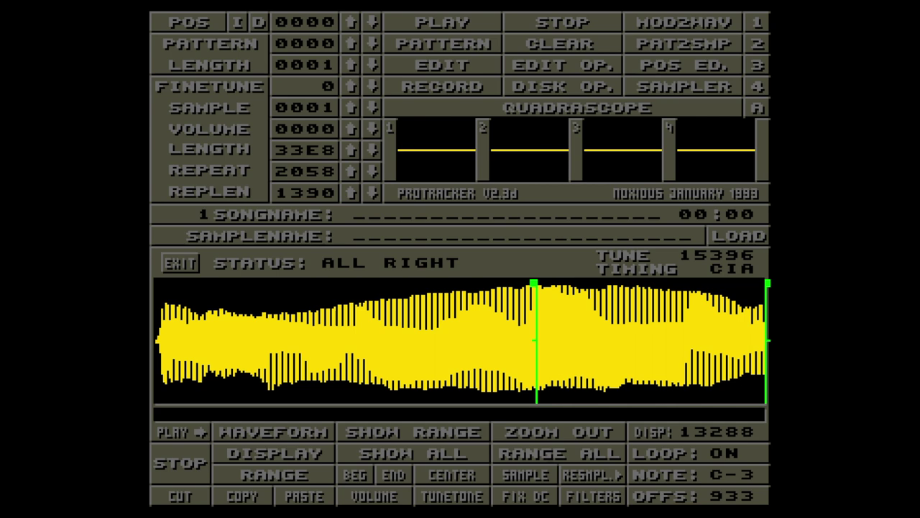
Step: Turn looping off, zoom into the sample's end, and select its last few cycles
{"action": "left_click", "coordinate": [731, 449]}
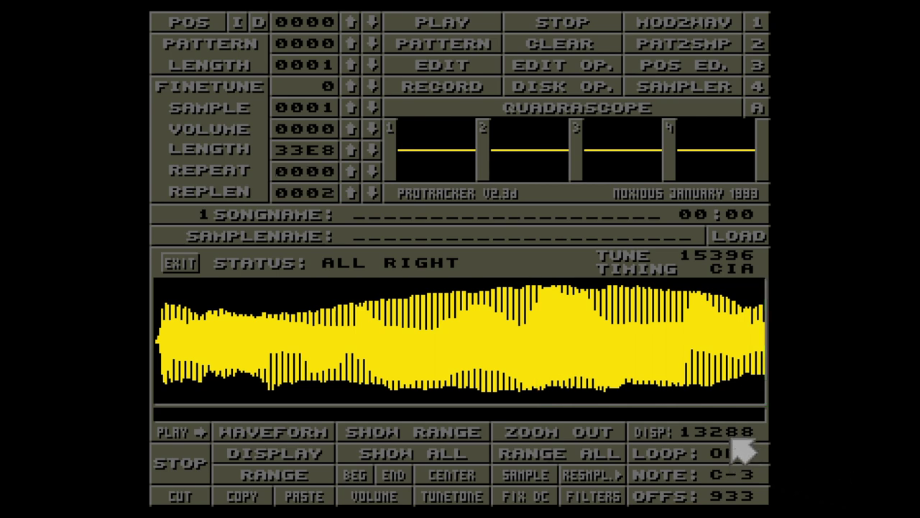
{"action": "left_click_drag", "start_coordinate": [752, 364], "coordinate": [781, 359]}
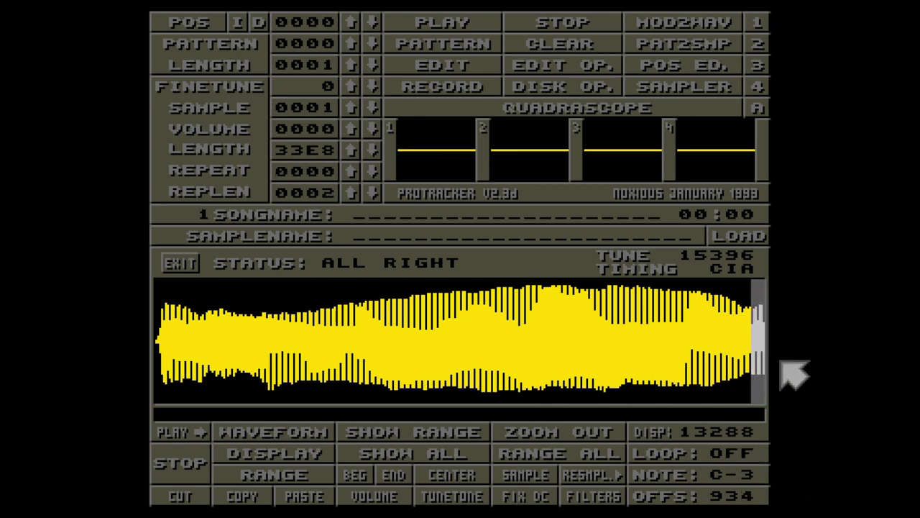
{"action": "left_click", "coordinate": [437, 434]}
{"action": "left_click_drag", "start_coordinate": [575, 380], "coordinate": [838, 376]}
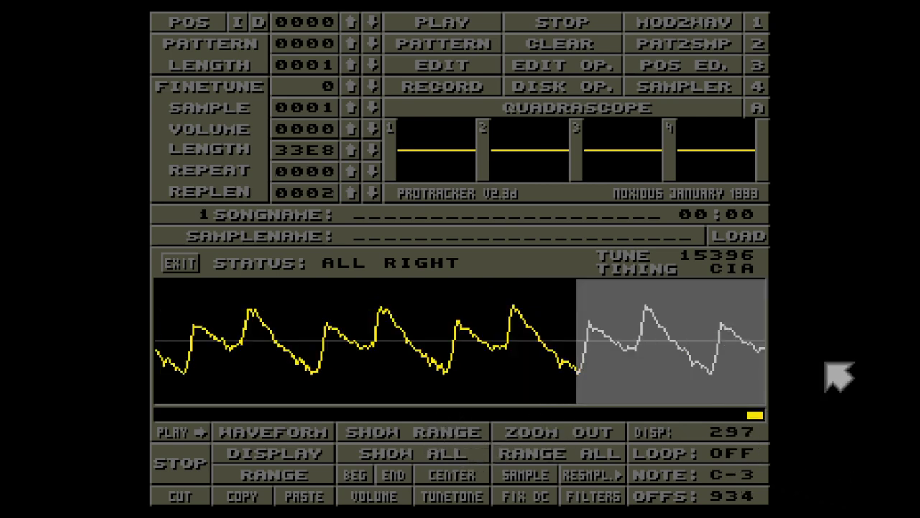
Step: Ramp the selected cycles' volume down to 0%, then return to the pattern editor
{"action": "left_click", "coordinate": [388, 496]}
{"action": "left_click_drag", "start_coordinate": [414, 342], "coordinate": [344, 341]}
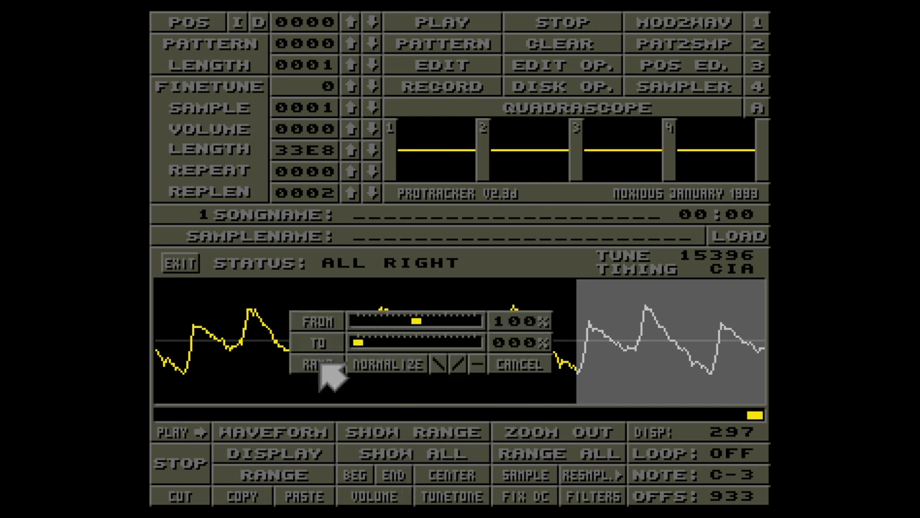
{"action": "left_click", "coordinate": [321, 363]}
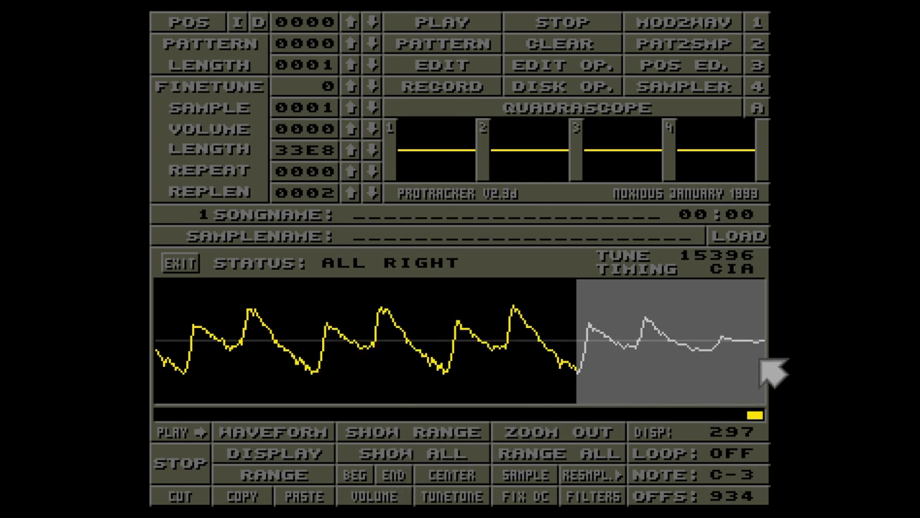
{"action": "left_click", "coordinate": [761, 359]}
{"action": "left_click", "coordinate": [760, 357]}
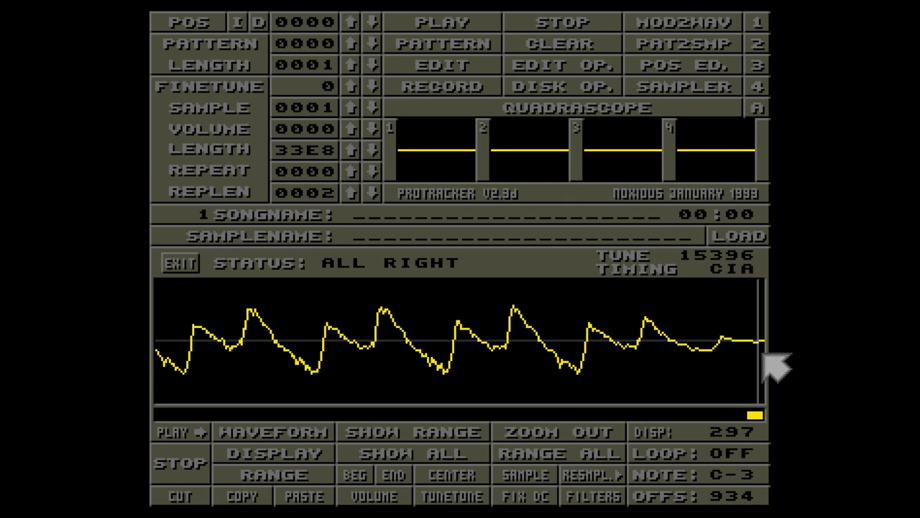
{"action": "left_click", "coordinate": [761, 353]}
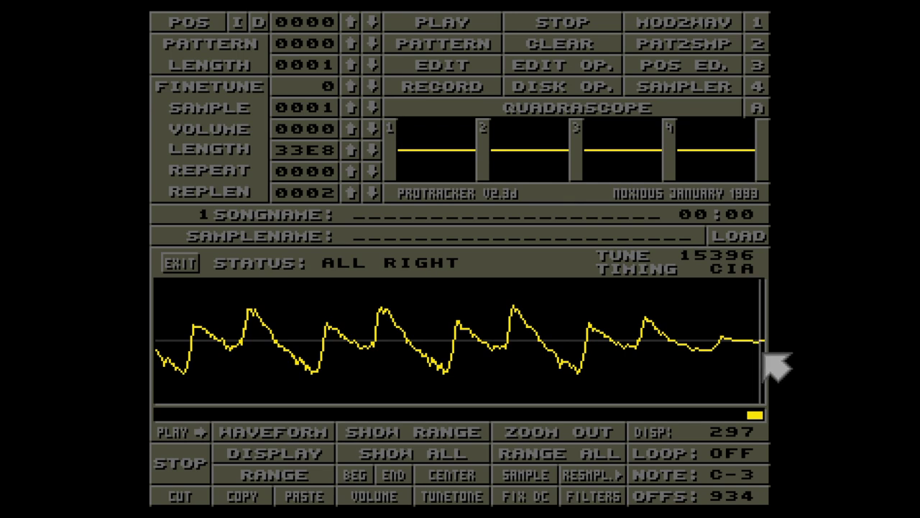
{"action": "key", "text": "Escape"}
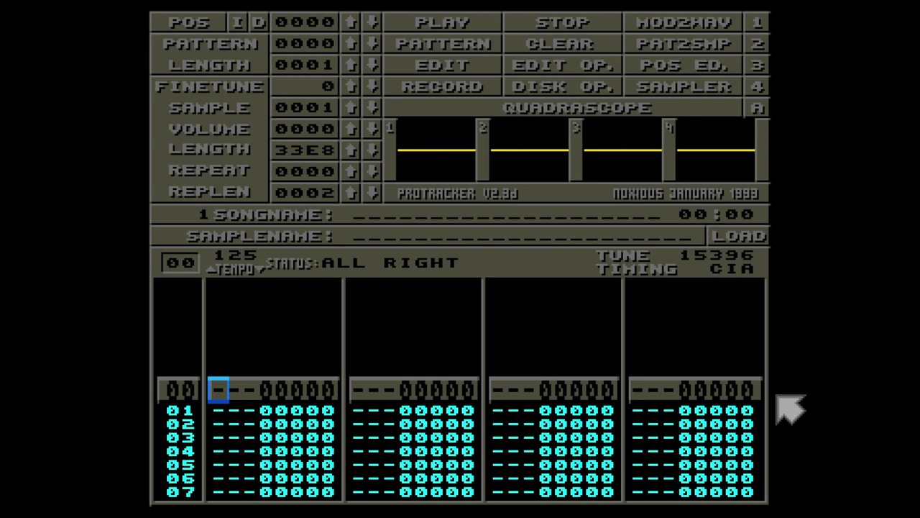